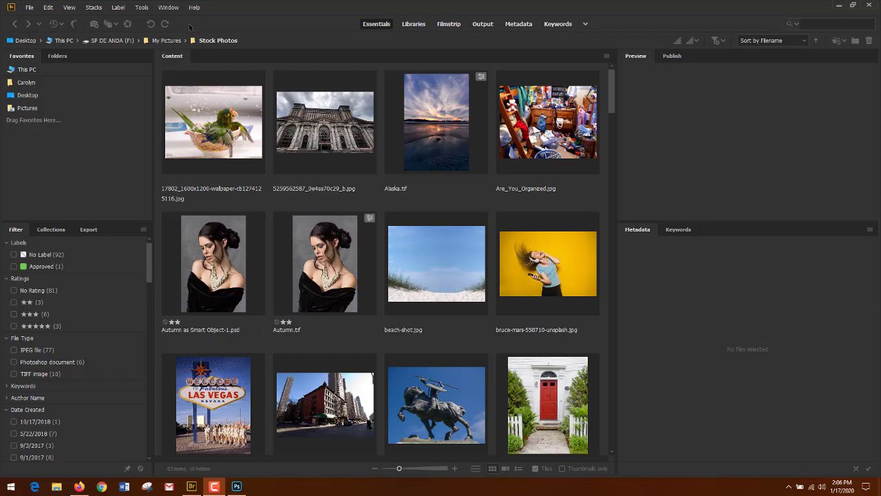
Open bruce-mars-558710-unsplash.jpg, the yellow-background headphone photo, from Bridge in Camera Raw
click(524, 283)
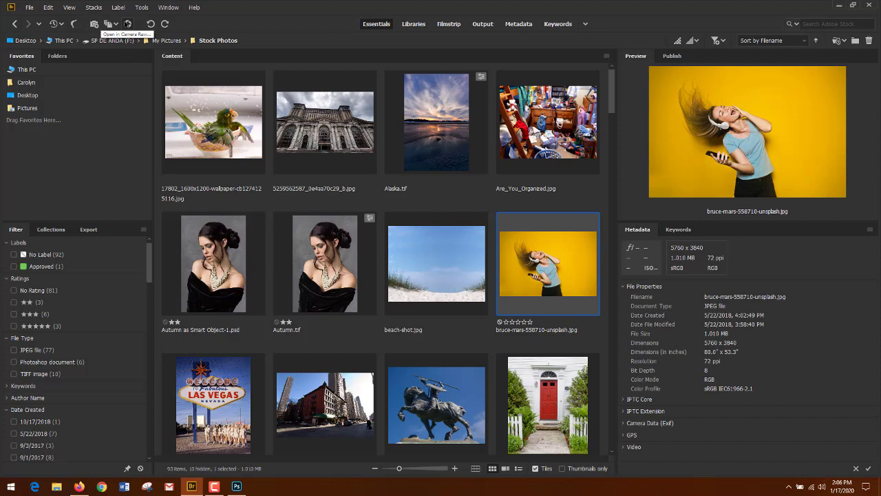
click(128, 24)
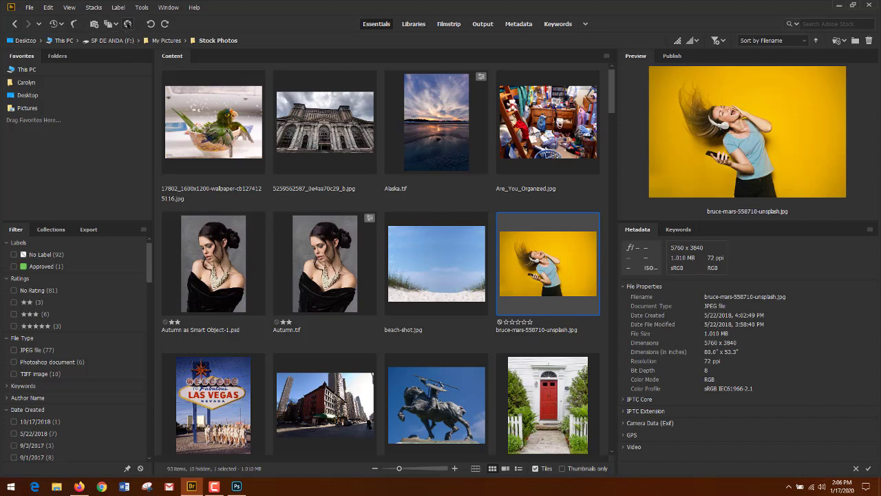
right_click(563, 271)
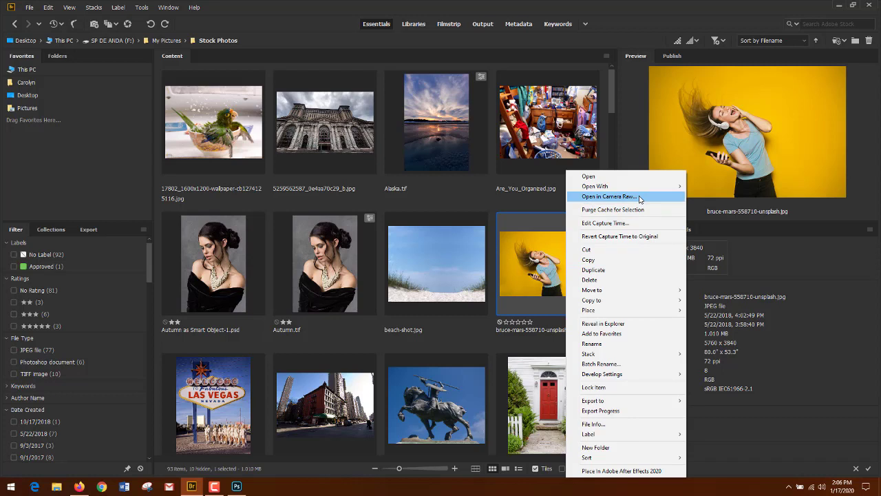
click(128, 26)
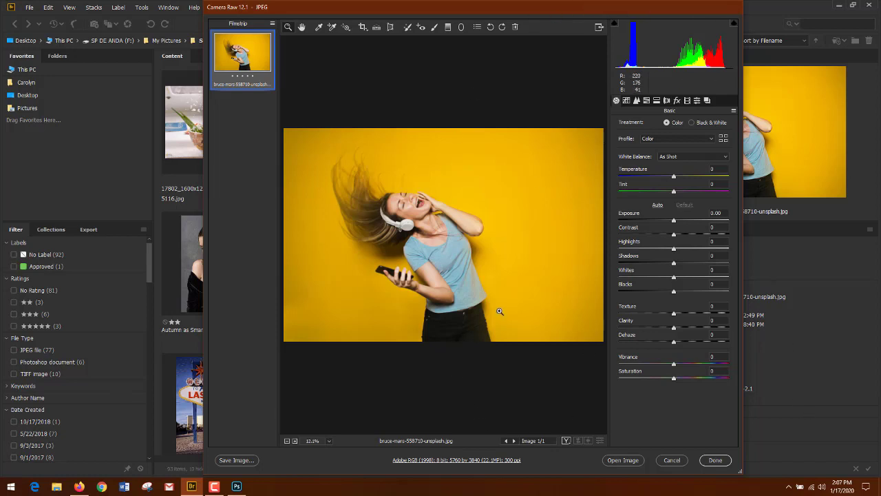
click(599, 27)
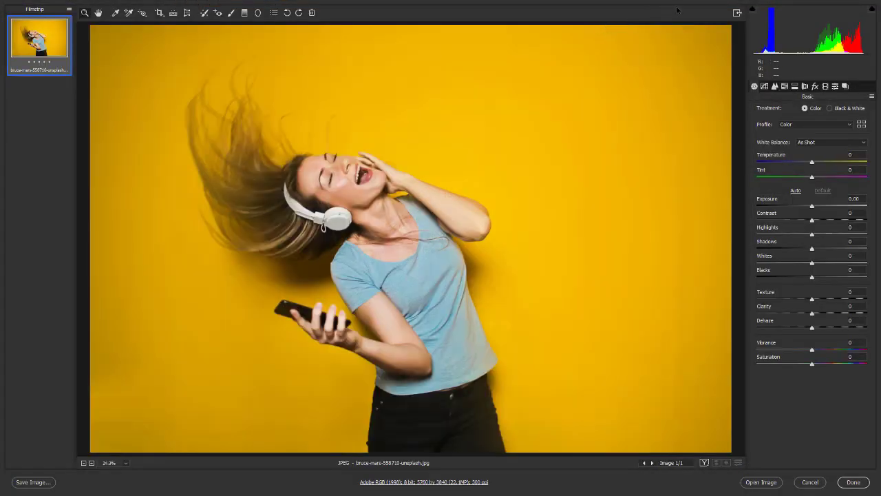
click(737, 12)
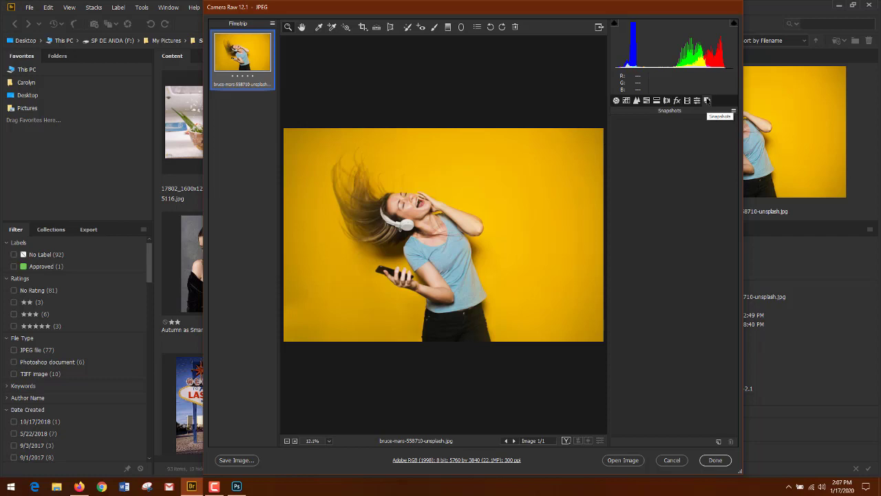
Save the unedited photo's settings as a new snapshot named Untitled-1
click(707, 100)
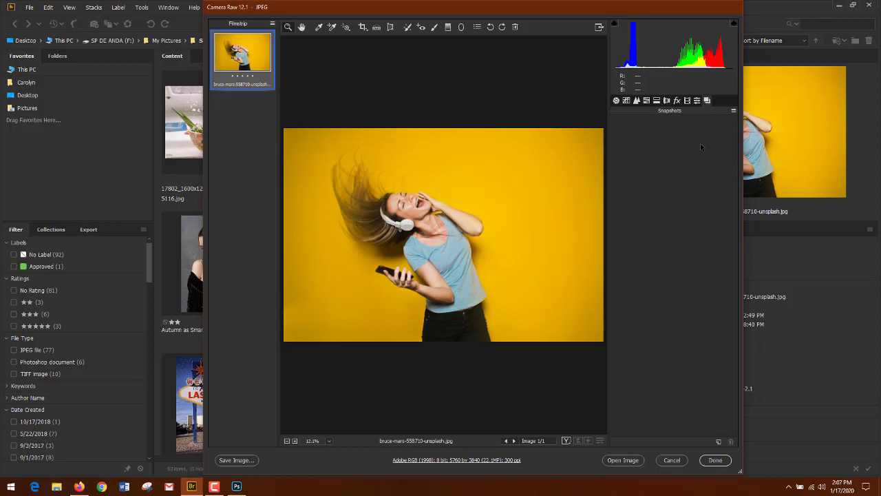
click(718, 442)
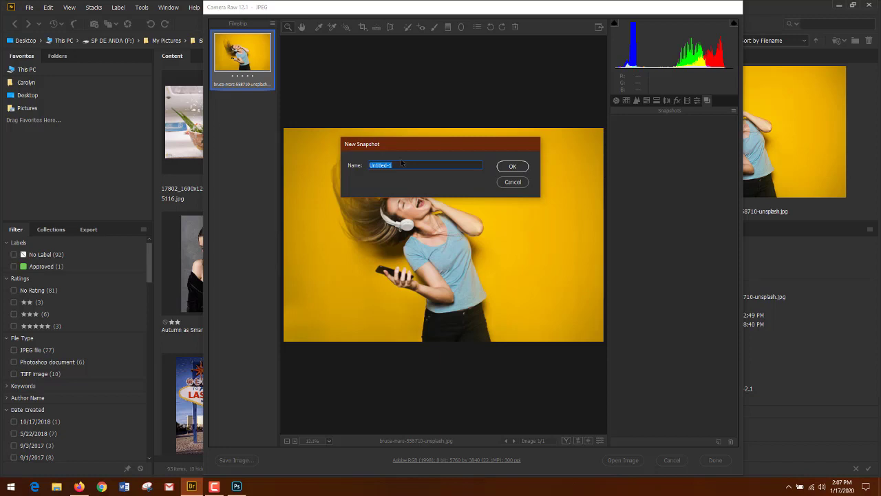
click(514, 166)
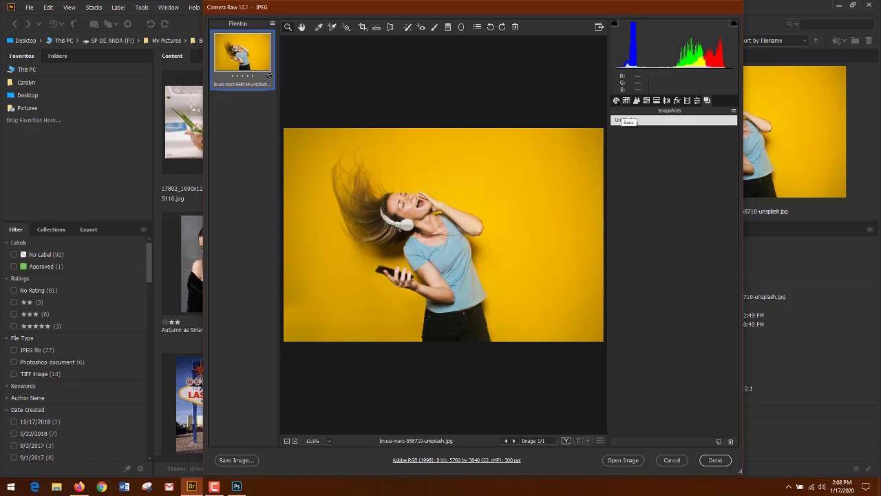
Apply the Vintage 03 profile from the Profile Browser's Vintage group
click(617, 101)
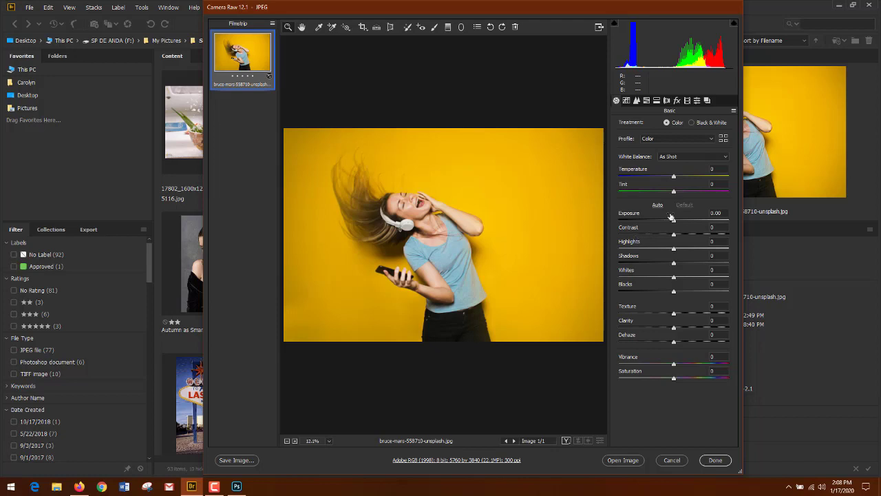
click(723, 138)
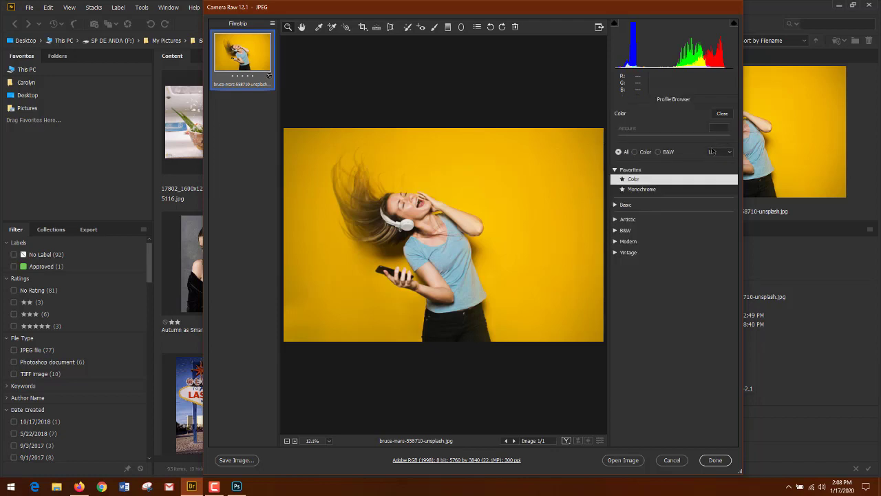
click(615, 253)
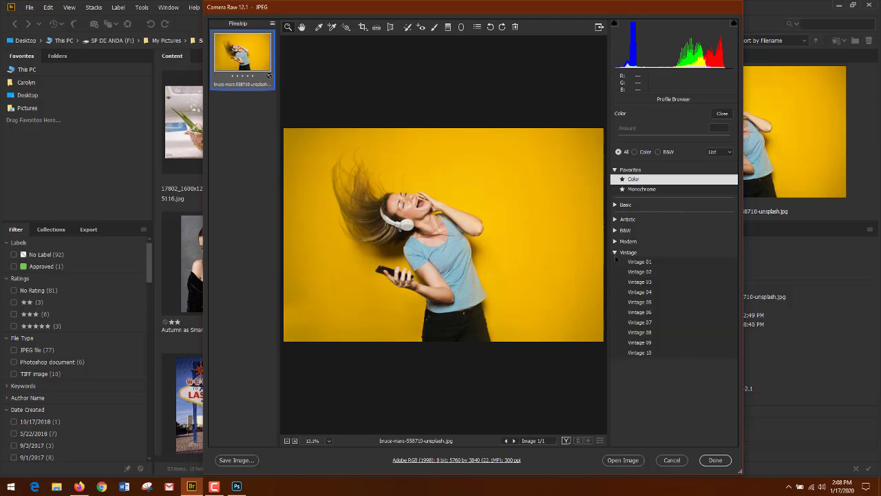
click(640, 283)
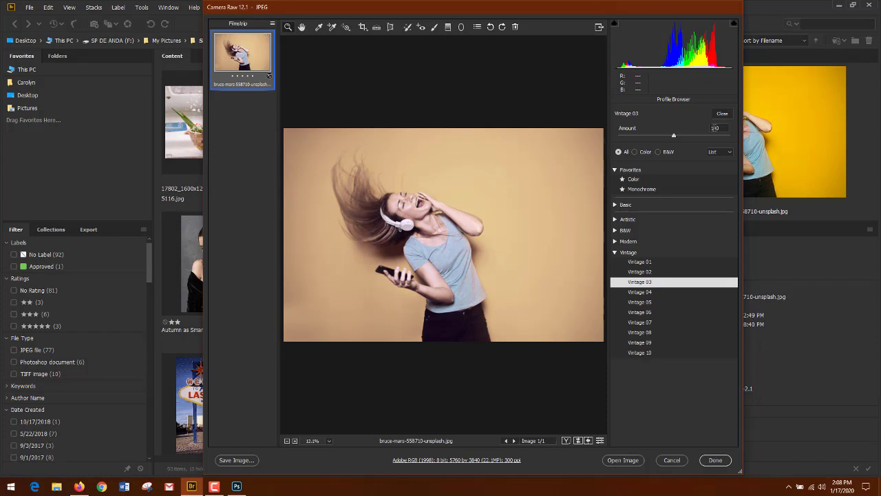
Save the Vintage 03 look as snapshot 'Untitled-2 vintage', then load Untitled-1
click(723, 113)
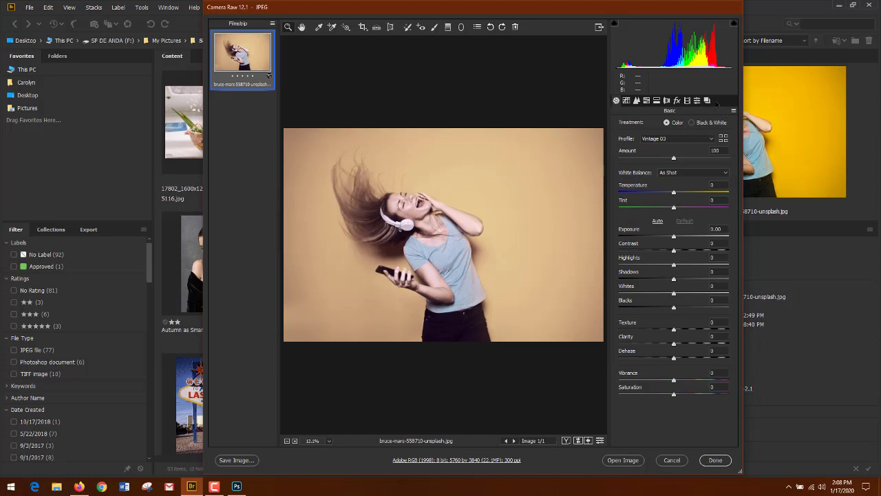
click(708, 101)
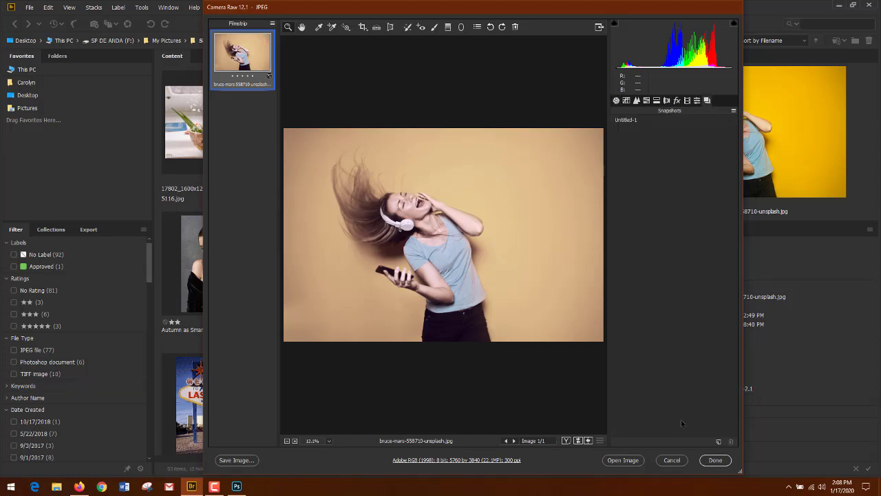
click(719, 443)
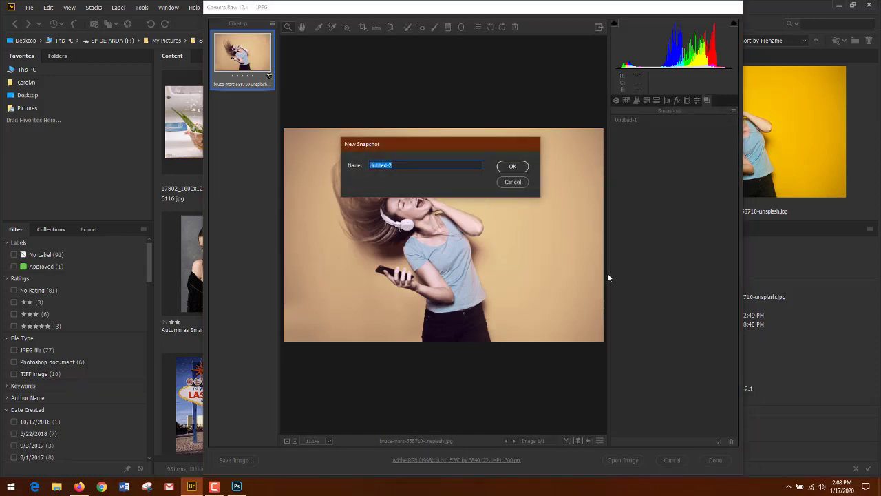
click(415, 165)
text(vintage)
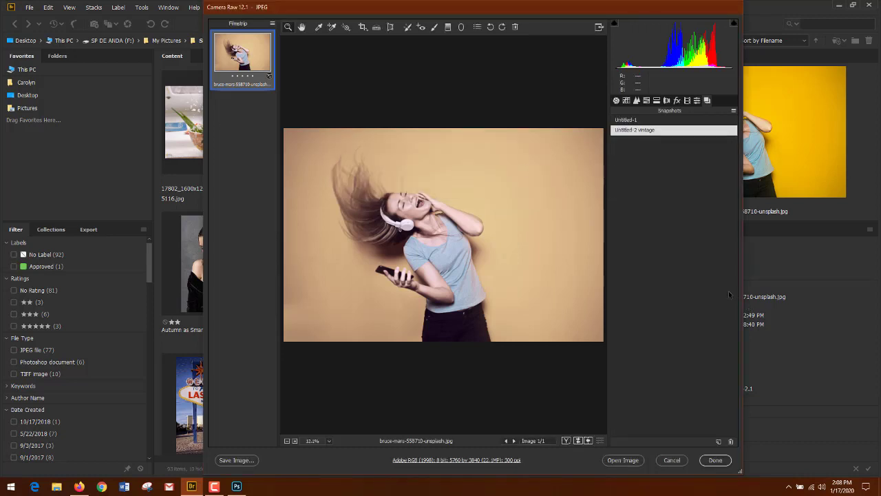
click(631, 122)
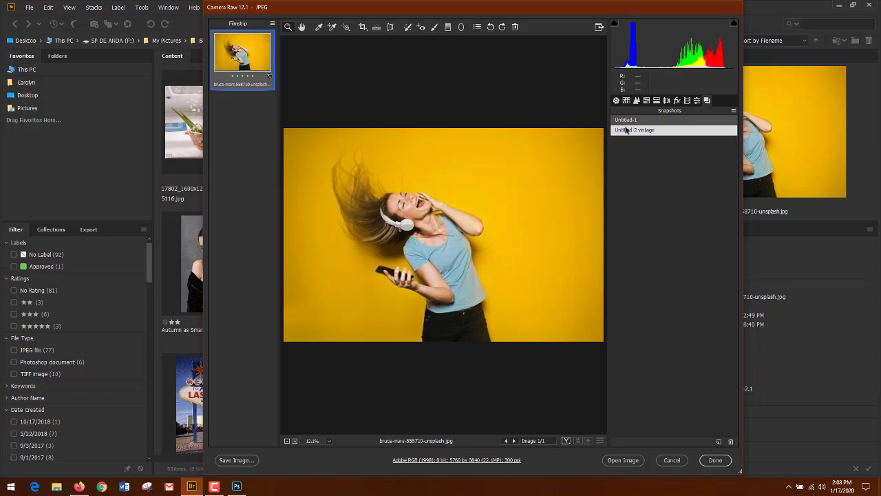
On Untitled-2 vintage, set Temperature to -38 and Exposure to -0.45, and add a negative edge vignette
click(629, 130)
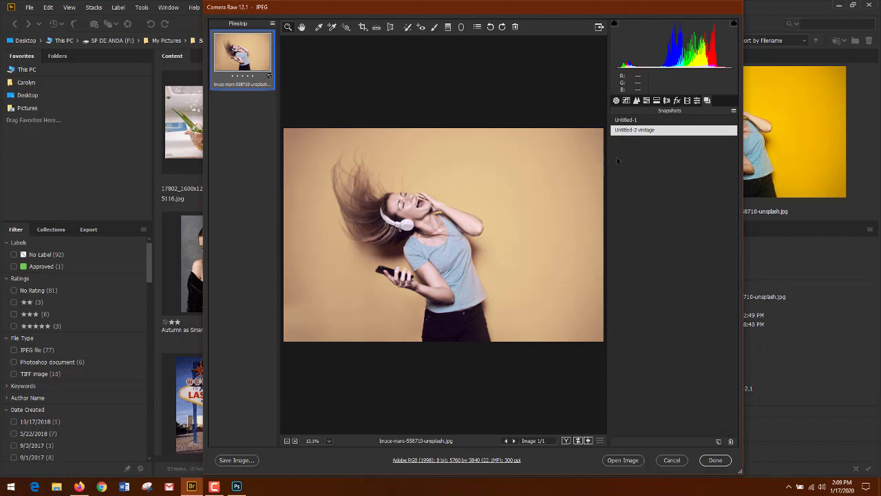
click(617, 101)
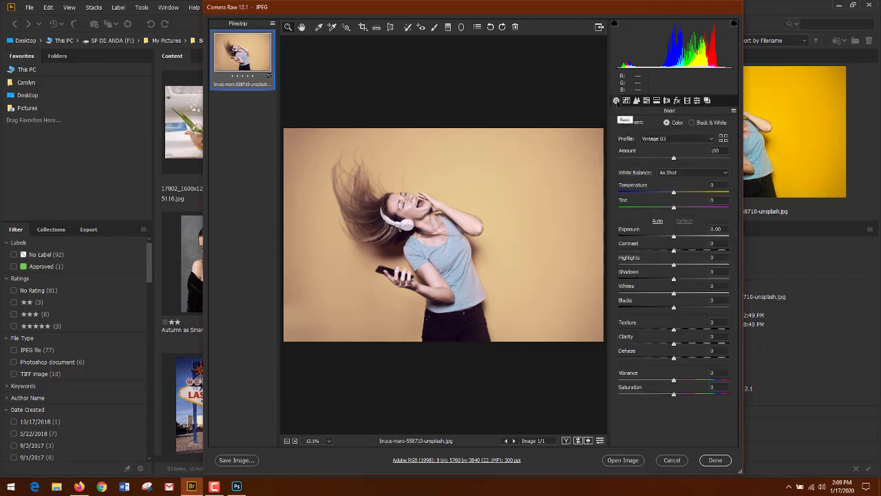
click(675, 195)
drag(674, 195, 653, 193)
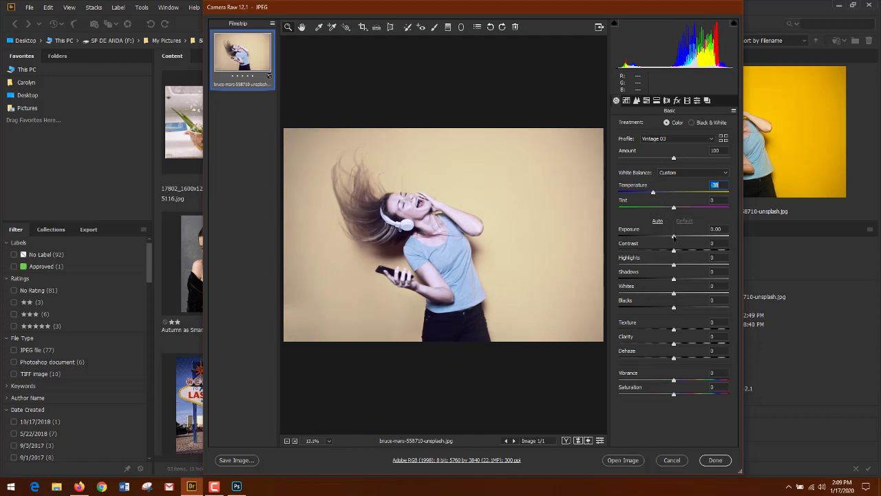
drag(674, 237, 669, 237)
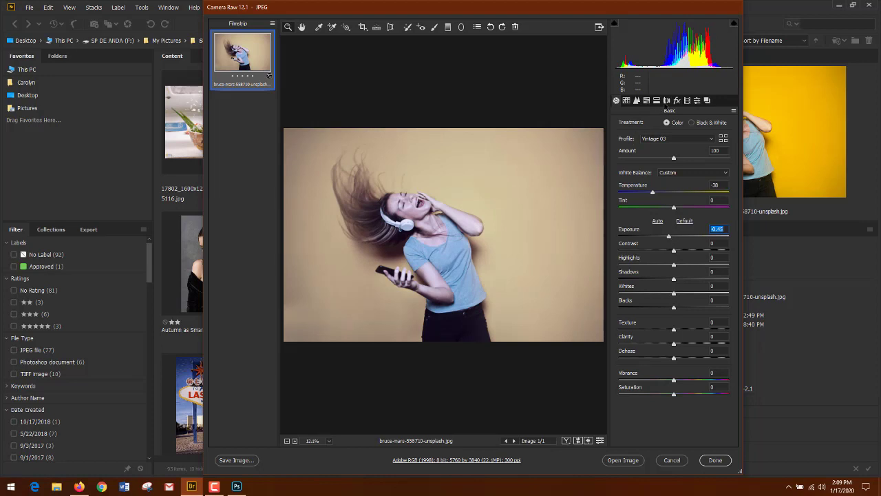
click(677, 101)
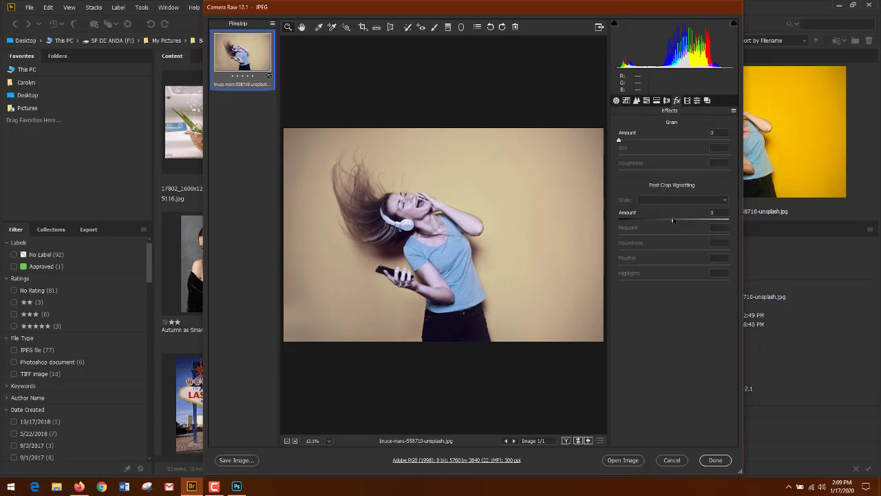
drag(673, 219, 644, 221)
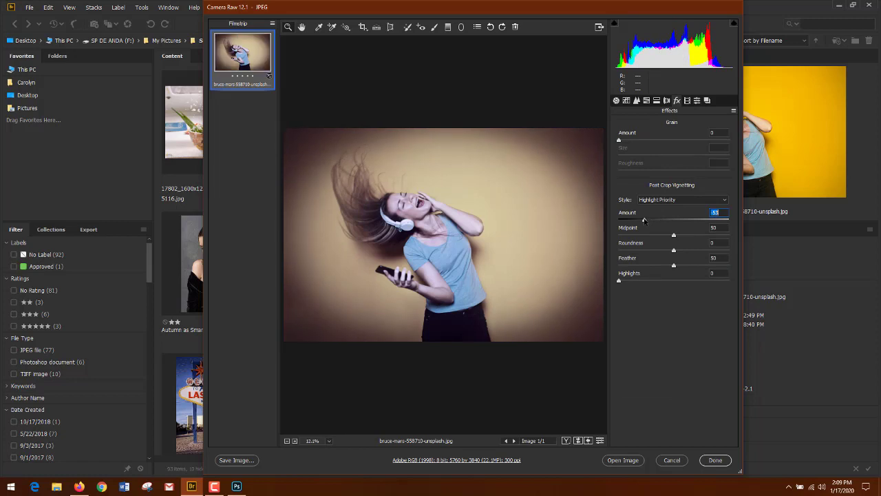
Save the cooler vignetted look as a new snapshot named 'Untitled-3 enhanced'
click(707, 101)
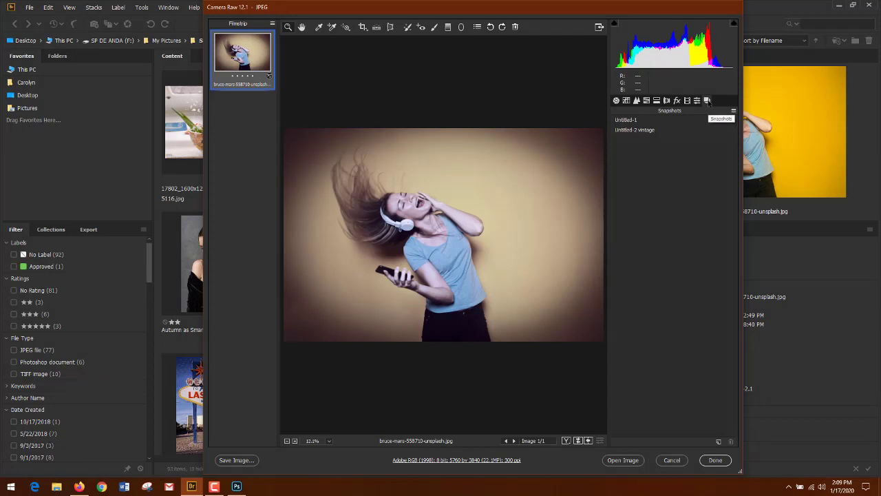
click(719, 441)
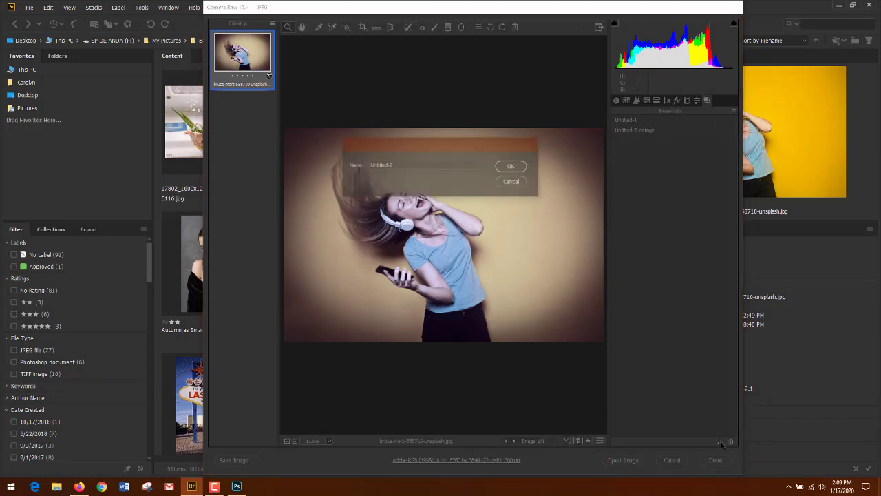
click(410, 164)
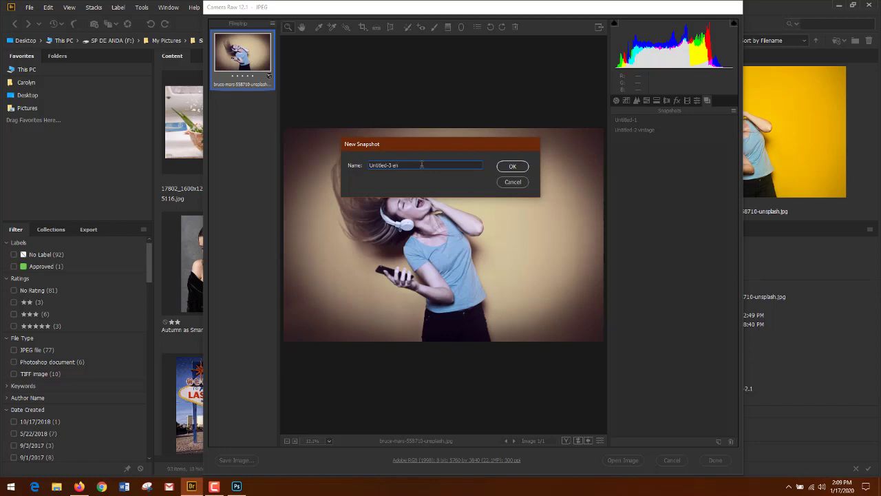
text(nced)
click(518, 167)
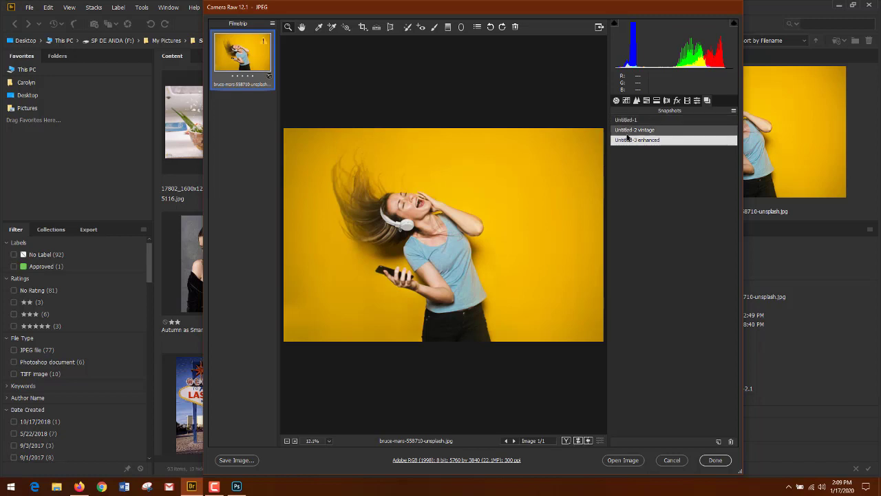
Compare with Untitled-1, then load the Untitled-2 vintage snapshot
click(627, 122)
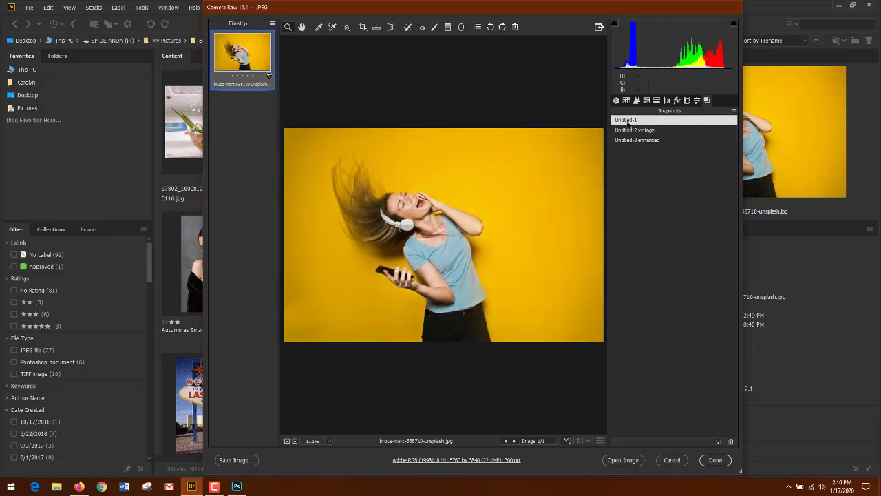
click(620, 130)
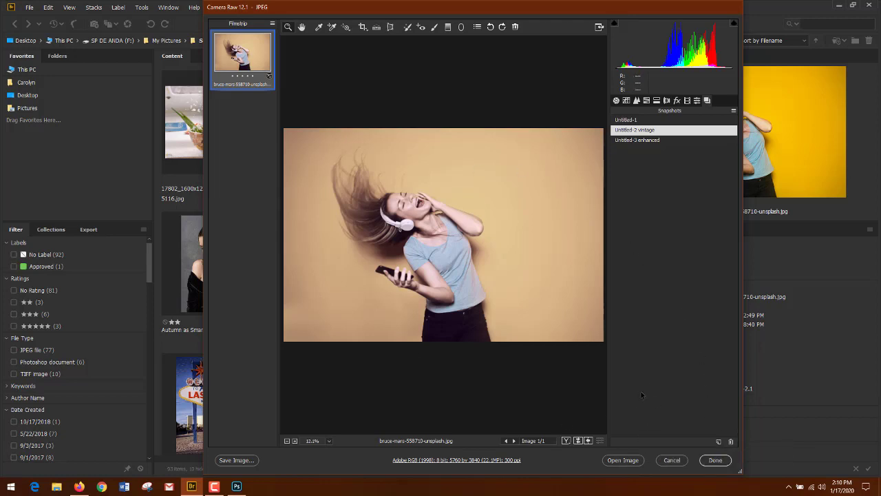
Accept the Camera Raw edits with Done and return to Bridge
click(717, 460)
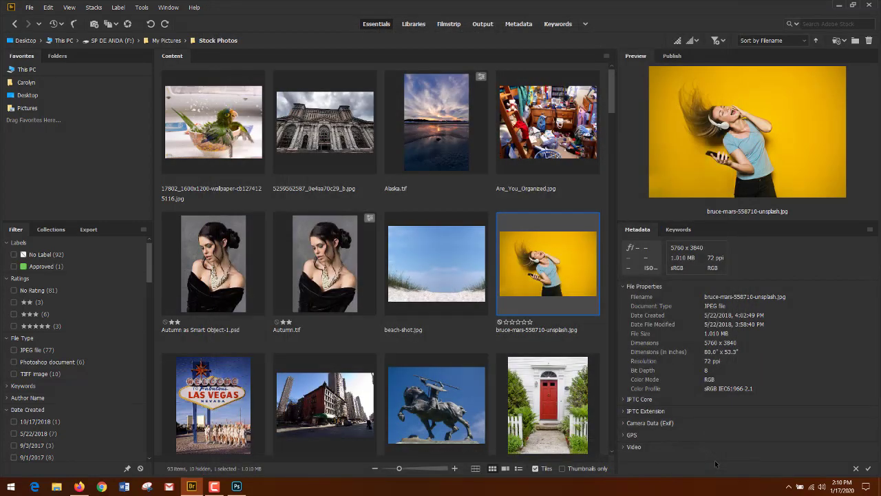